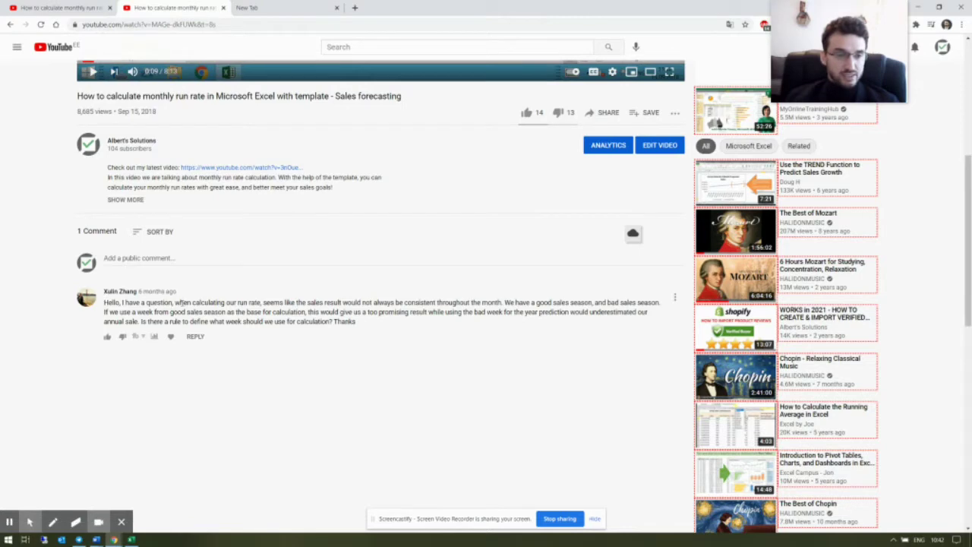
# Switch from YouTube to the Book1 workbook and select cell B3 for Working days passed
pyautogui.scroll(1, 182, 303)
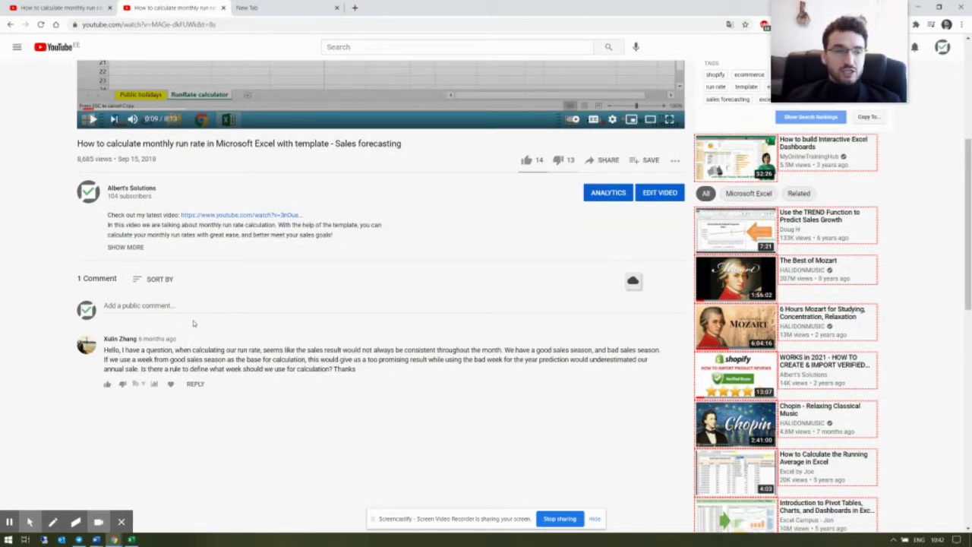
pyautogui.scroll(3, 183, 313)
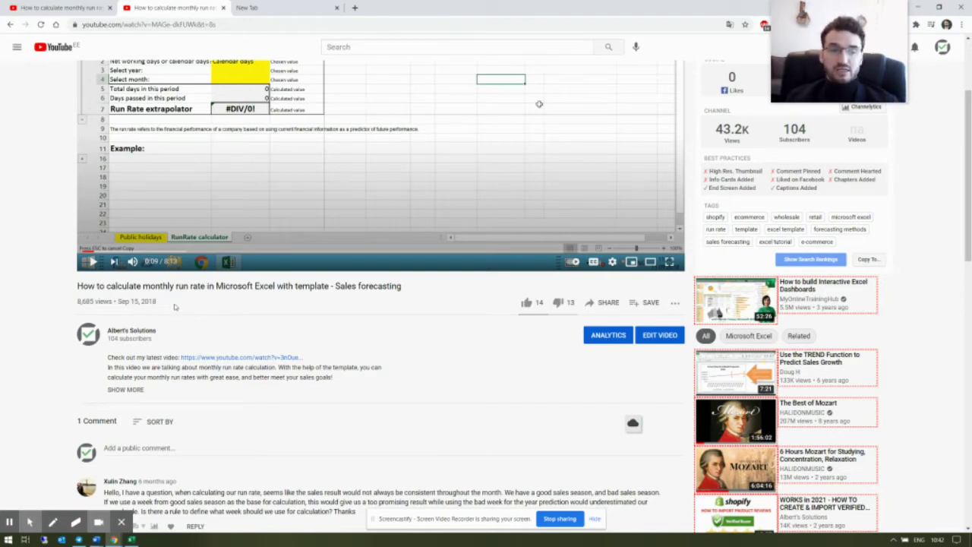
pyautogui.scroll(-2, 218, 364)
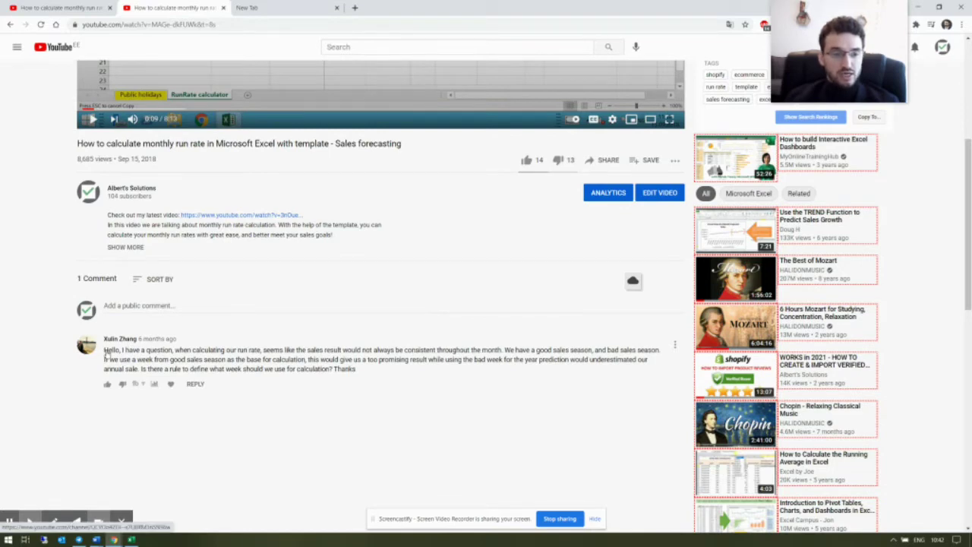
pyautogui.scroll(-1, 161, 361)
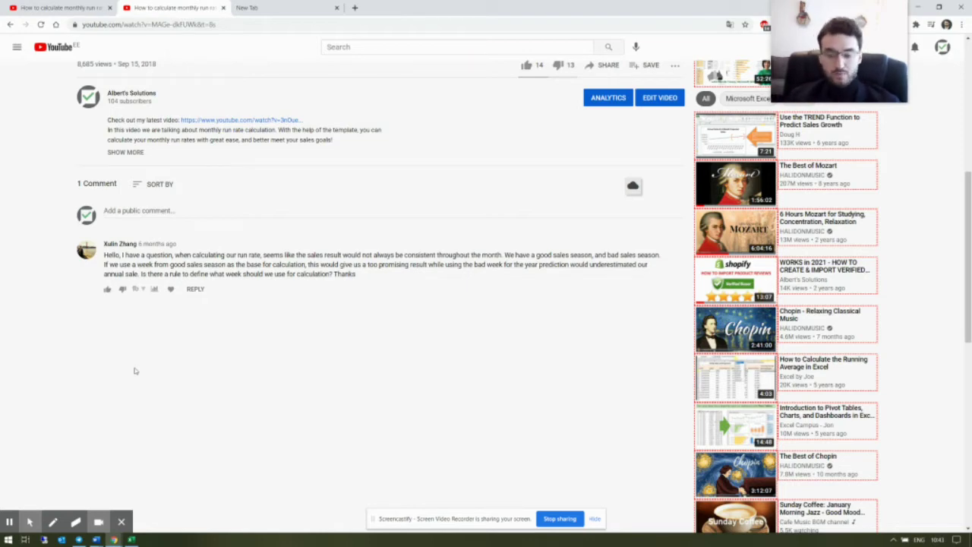
pyautogui.moveTo(29, 521)
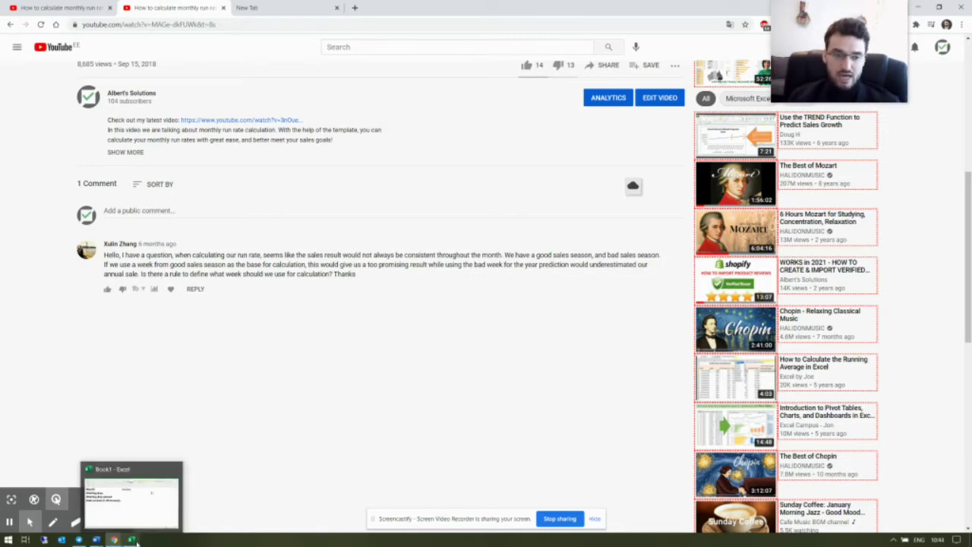
pyautogui.click(134, 539)
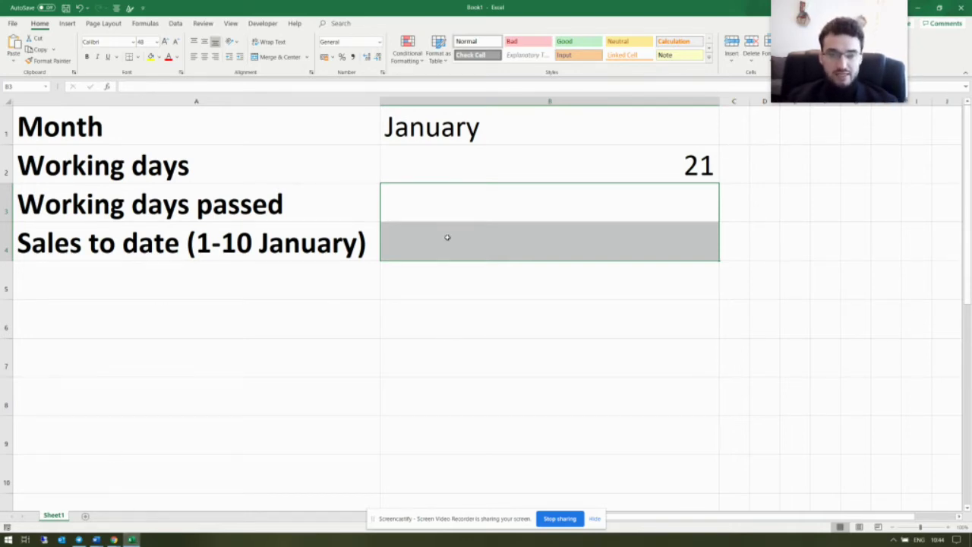
pyautogui.click(451, 201)
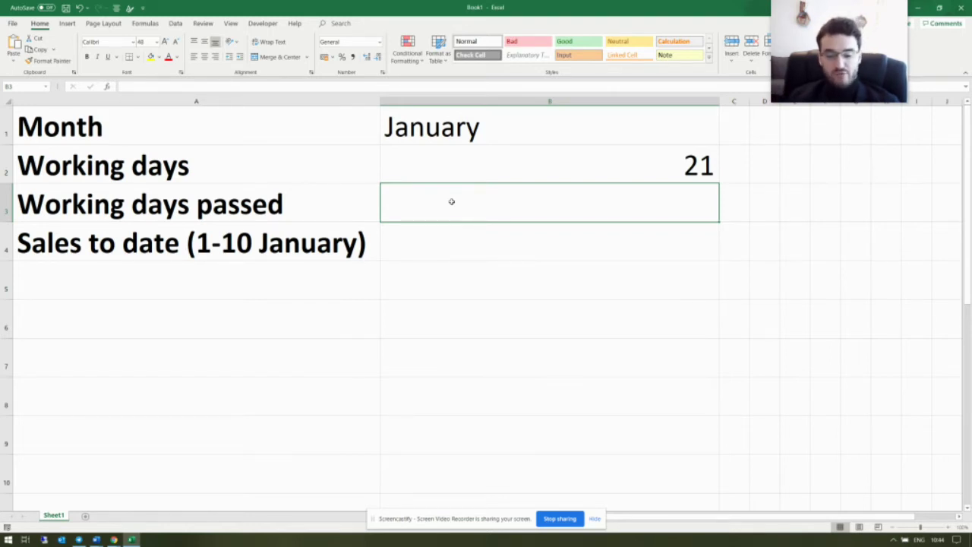
# Enter 5 working days passed in B3 and 10000000 sales to date in B4
pyautogui.write('5')
pyautogui.press('Return')
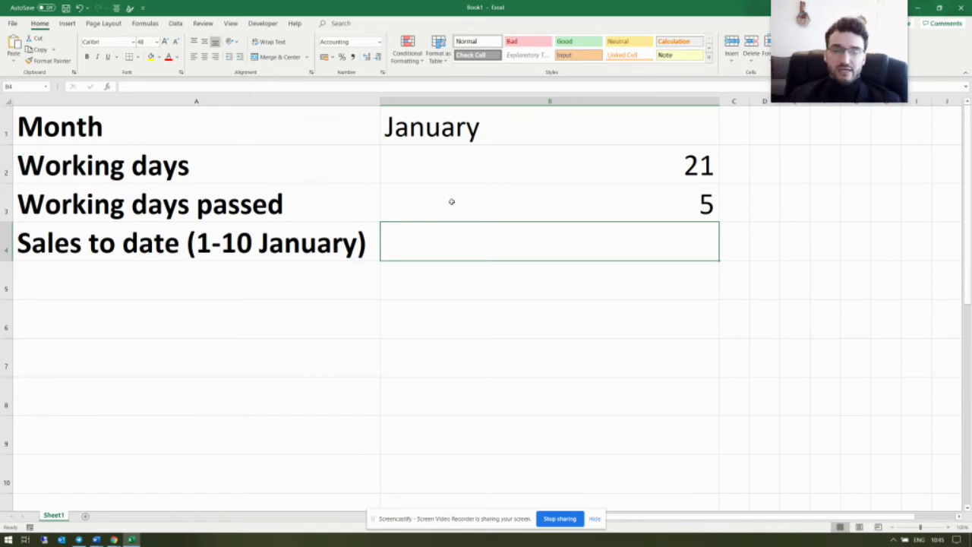
pyautogui.write('1')
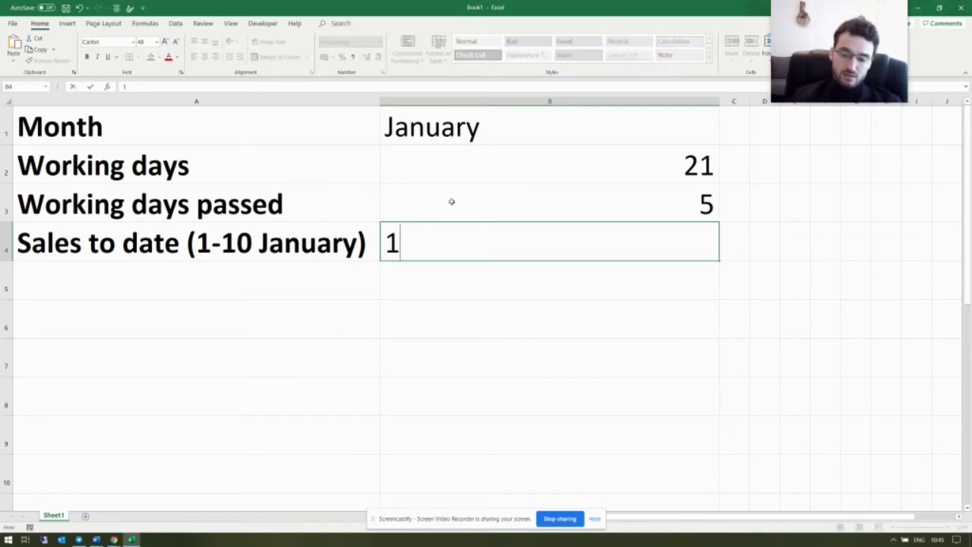
pyautogui.write('0000000')
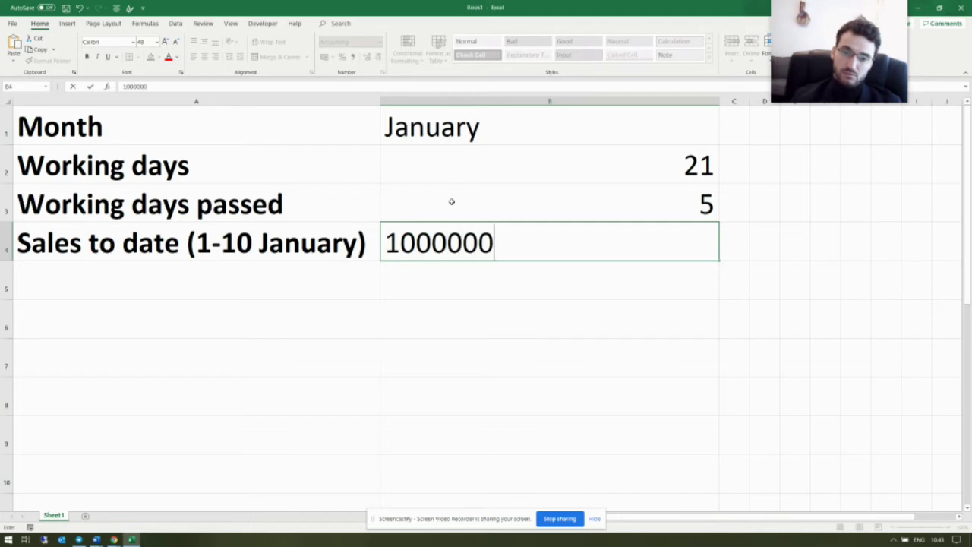
pyautogui.press('Return')
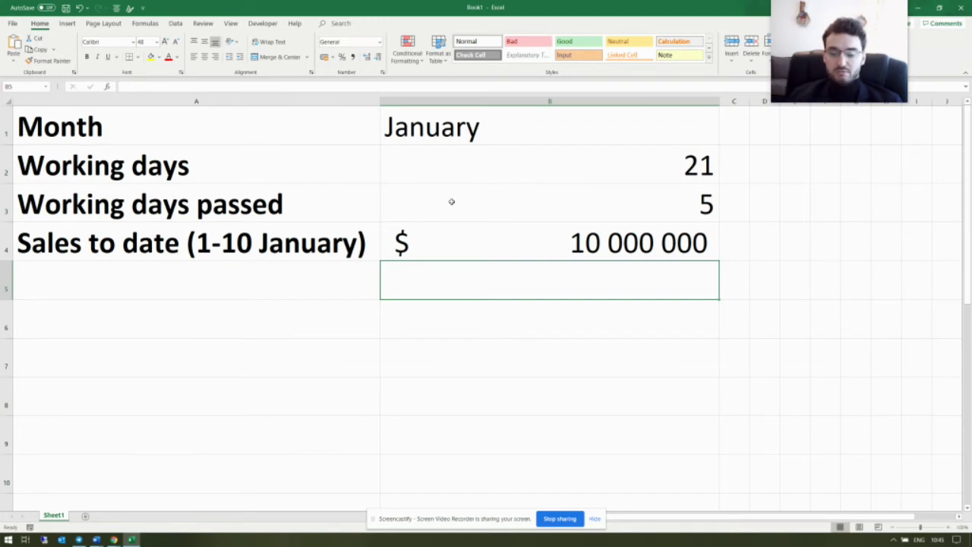
pyautogui.press('Left')
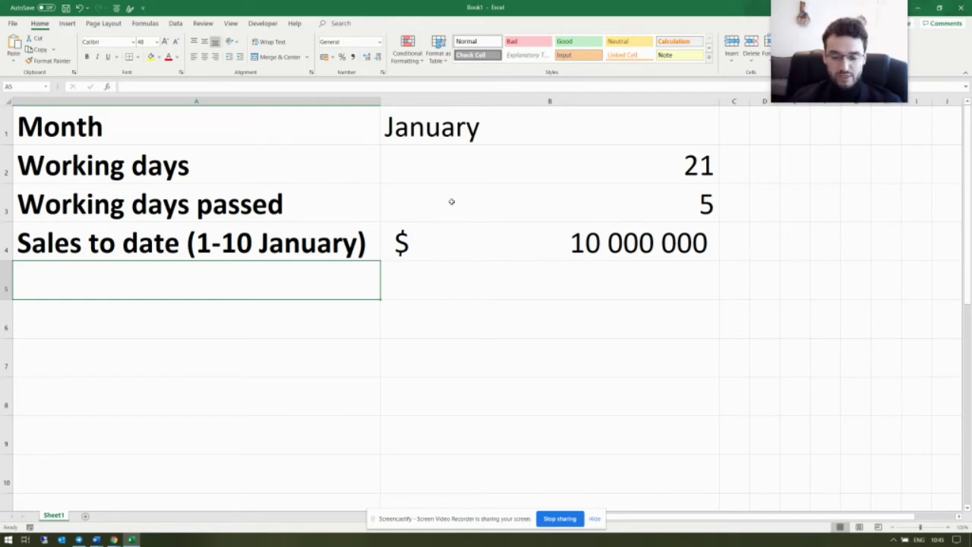
pyautogui.write('Runr')
pyautogui.press('BackSpace')
pyautogui.write('R')
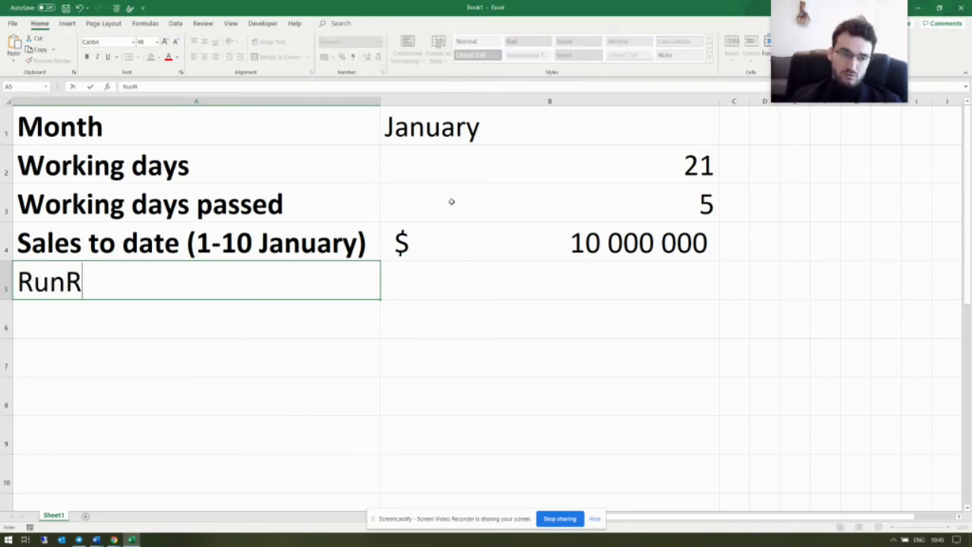
pyautogui.press('BackSpace')
pyautogui.write('Rate')
pyautogui.press('Tab')
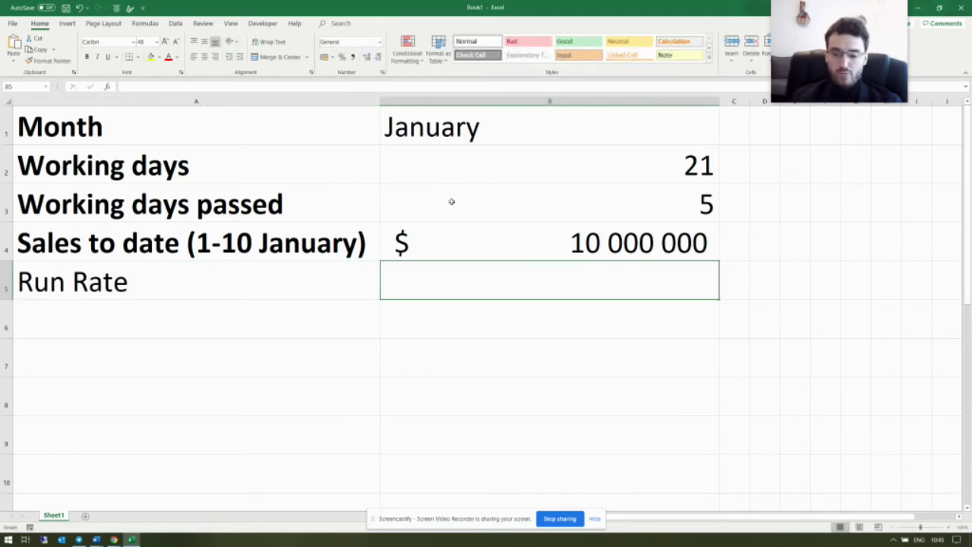
pyautogui.write('=')
pyautogui.press('Up')
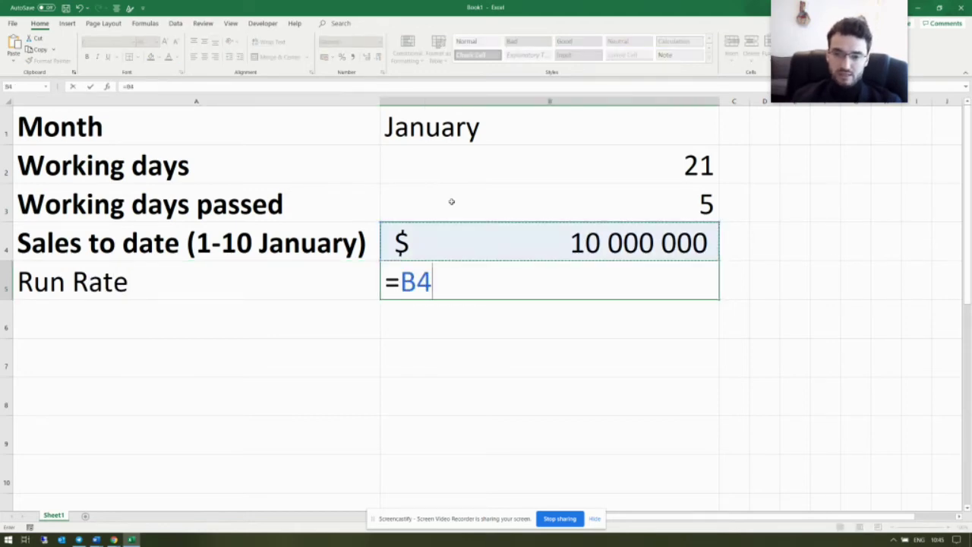
pyautogui.write('/')
pyautogui.press('Up')
pyautogui.press('Up')
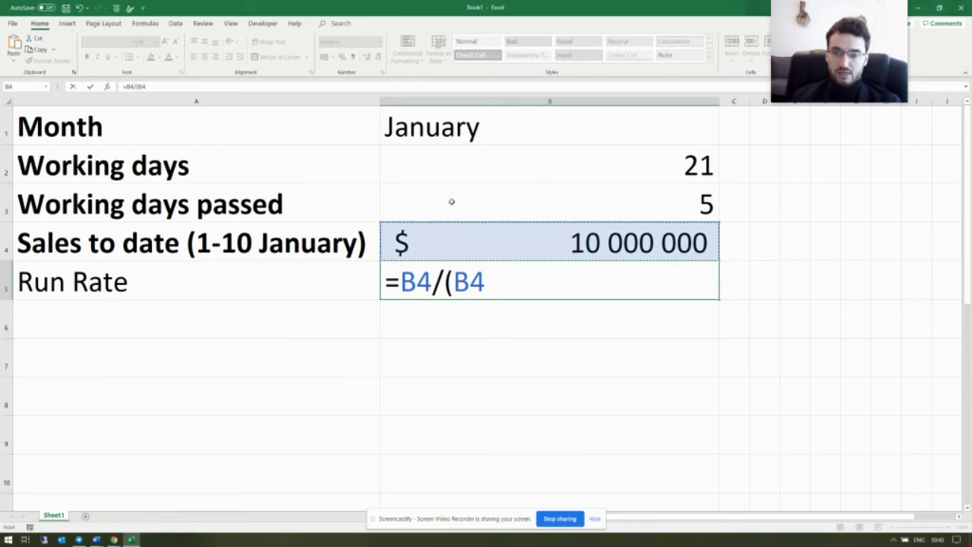
pyautogui.write('/')
pyautogui.press('Up')
pyautogui.press('Up')
pyautogui.press('Up')
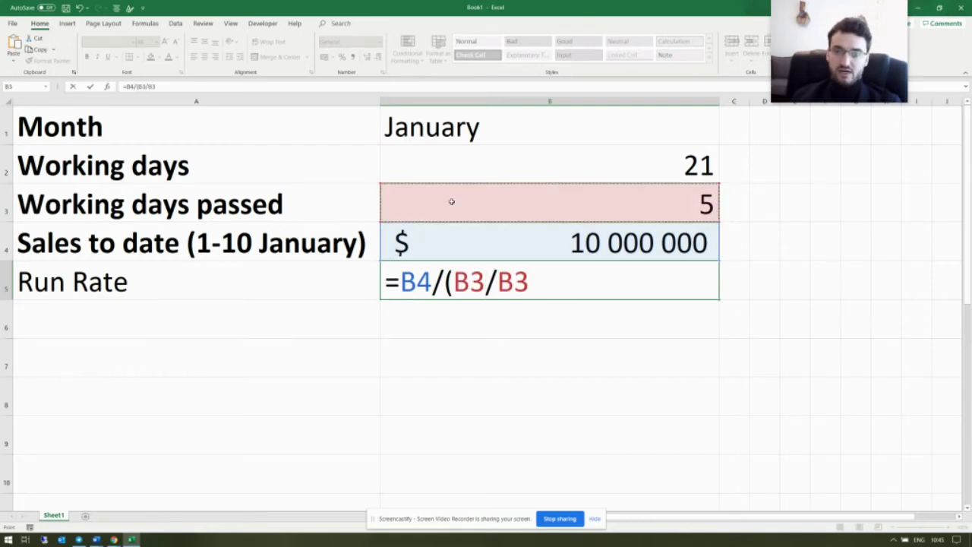
pyautogui.write(')')
pyautogui.press('Return')
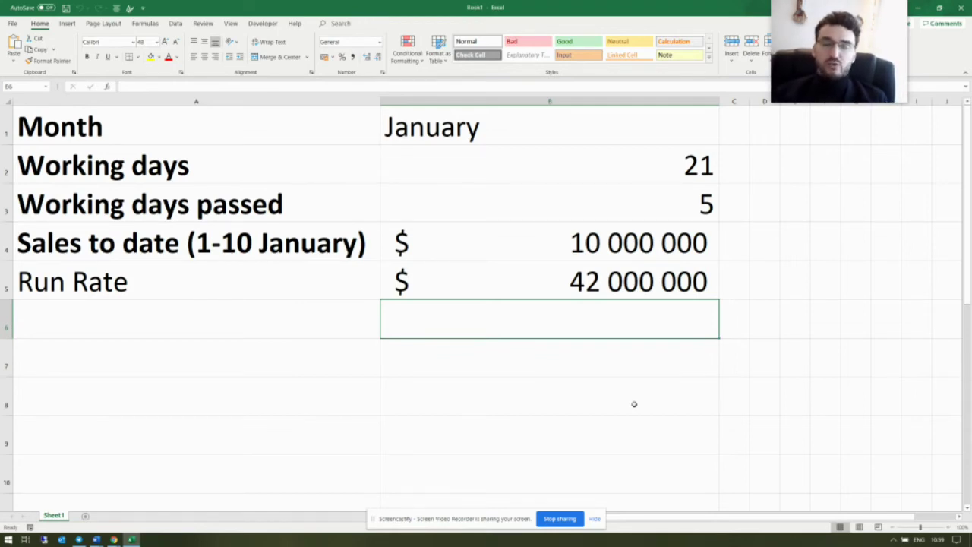
pyautogui.click(616, 208)
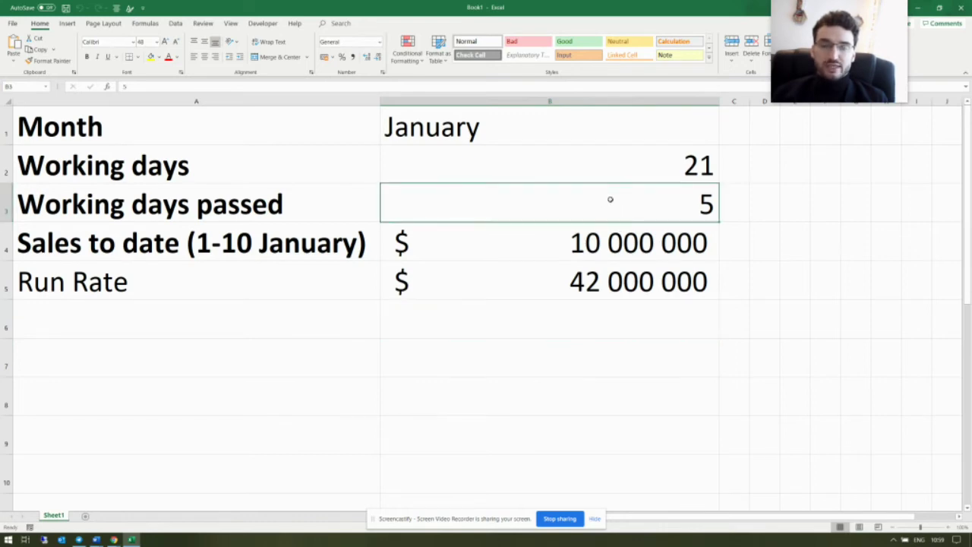
pyautogui.click(600, 242)
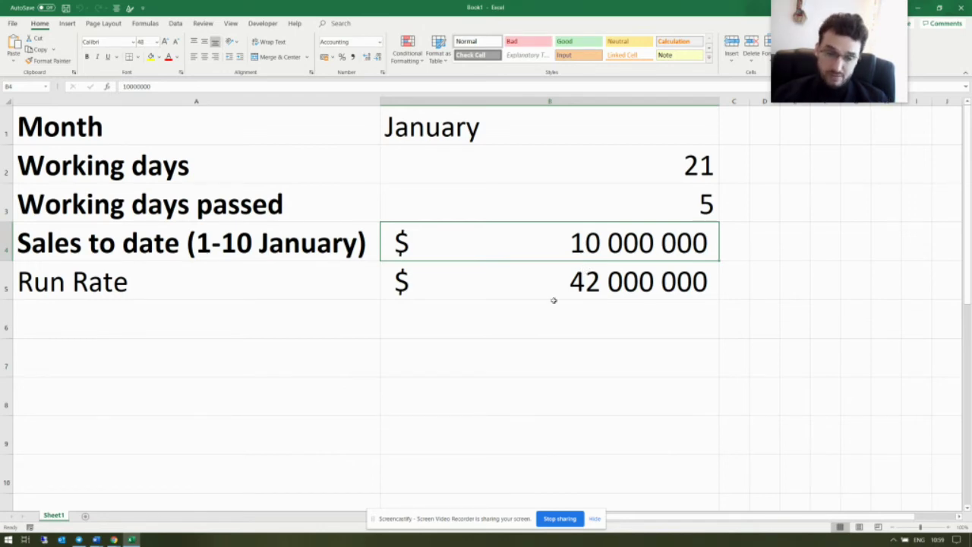
# Duplicate Sheet1 at the end of the workbook as Sheet1 (2) using Move or Copy
pyautogui.rightClick(67, 516)
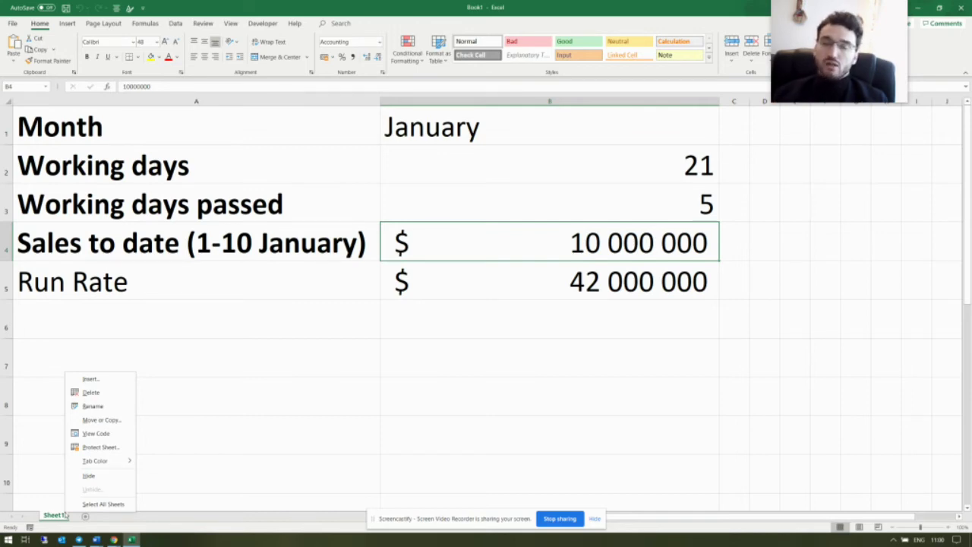
pyautogui.click(79, 419)
pyautogui.click(40, 451)
pyautogui.click(32, 402)
pyautogui.click(95, 465)
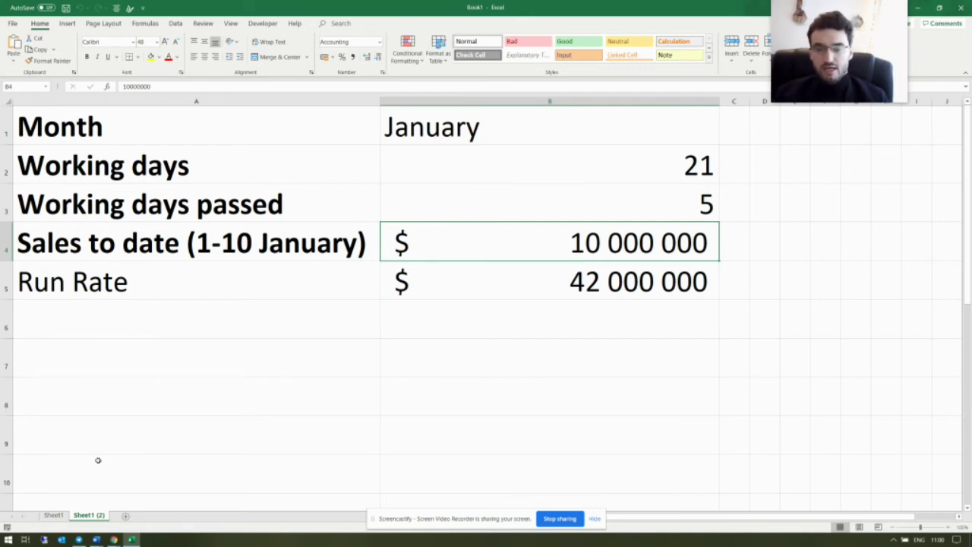
# On Sheet1 (2), clear the 42 000 000 run rate in B5 and begin the formula =B4+
pyautogui.press('Right')
pyautogui.press('Down')
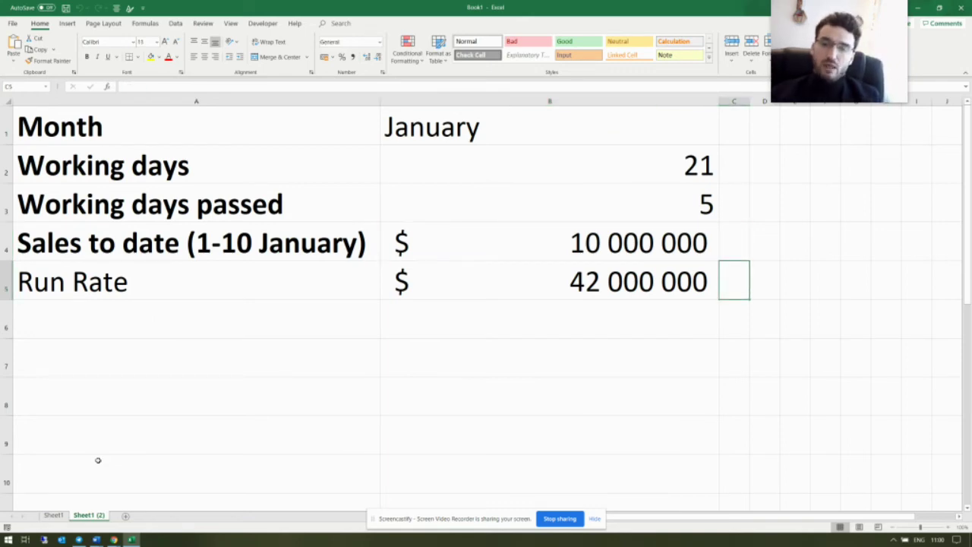
pyautogui.press('Left')
pyautogui.press('Delete')
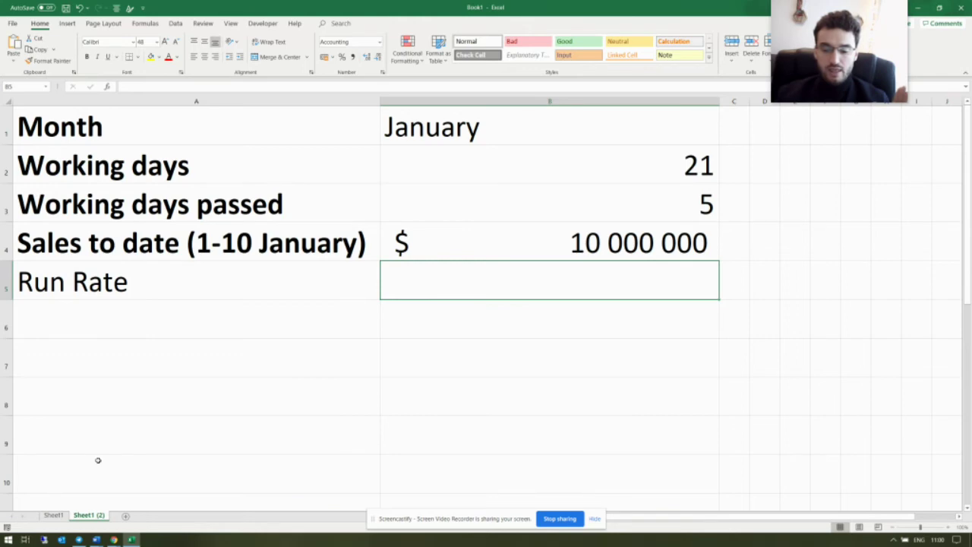
pyautogui.write('=')
pyautogui.press('Up')
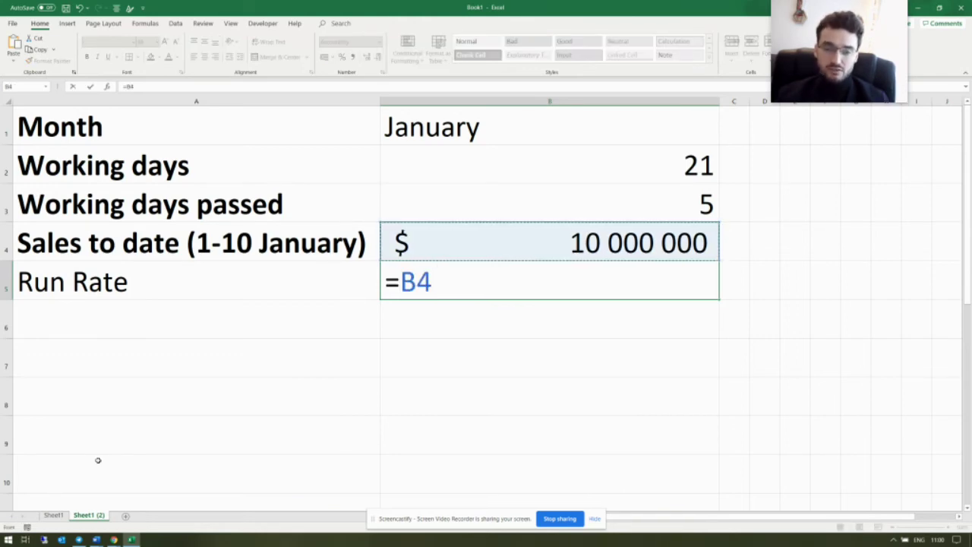
pyautogui.write('+')
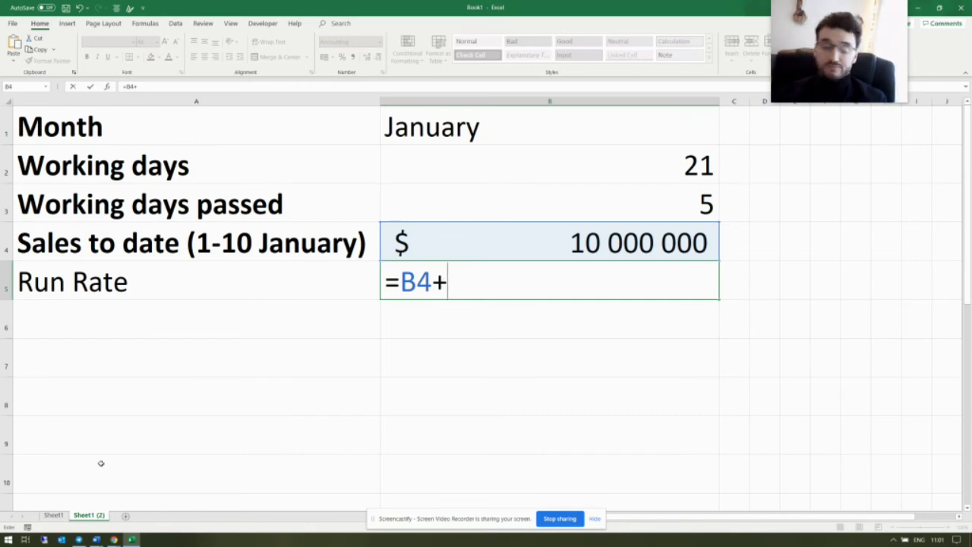
# Complete the Run Rate formula as =B4+Sheet1!B5/Sheet1!B2*16*0,7, giving 32 400 000
pyautogui.click(53, 515)
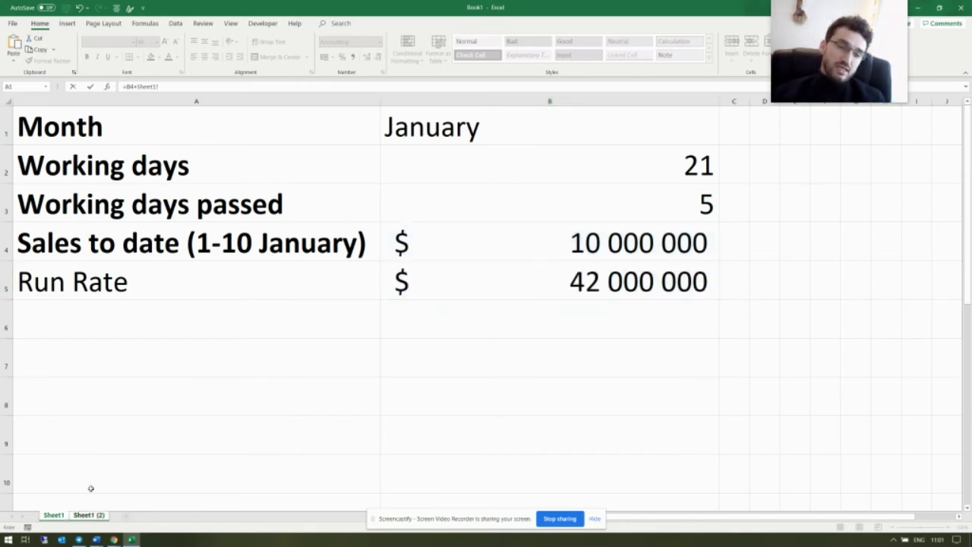
pyautogui.click(538, 286)
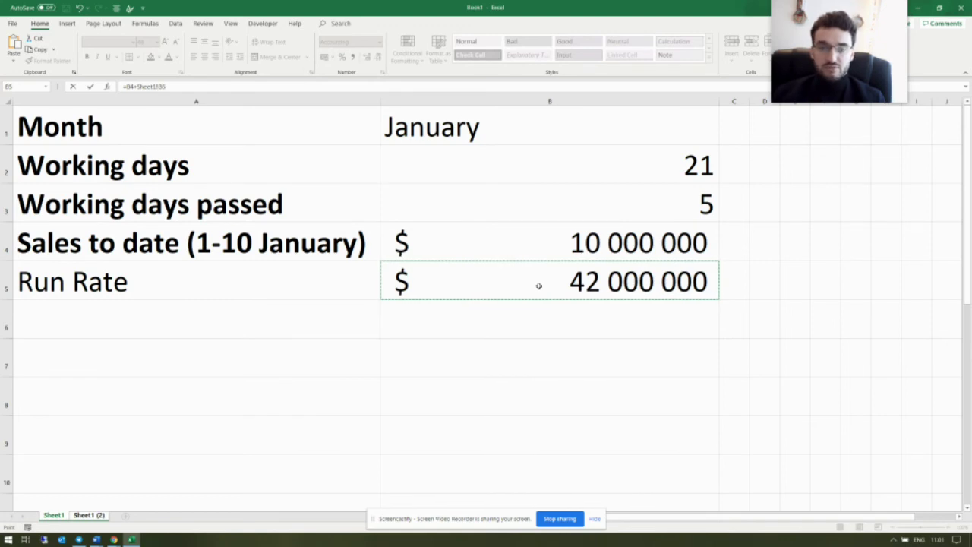
pyautogui.write('/')
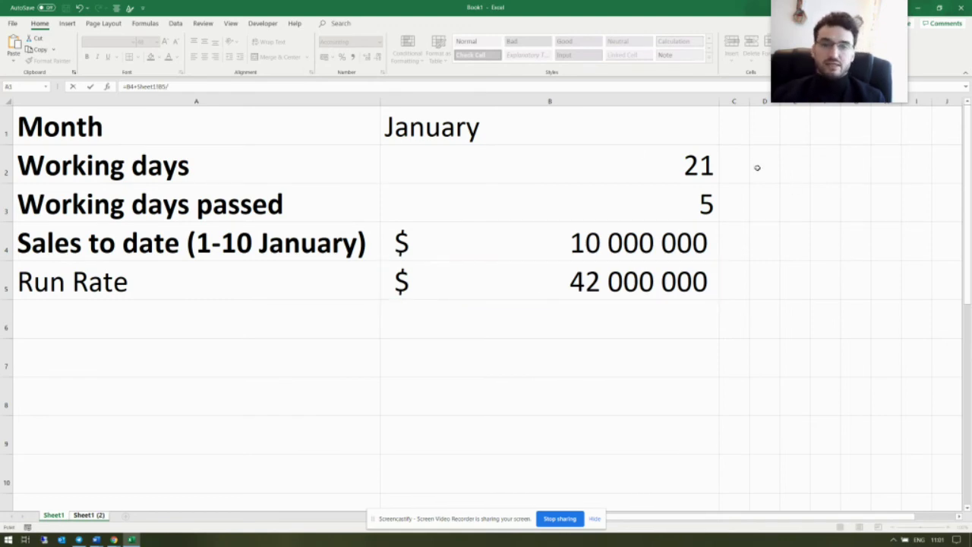
pyautogui.click(635, 159)
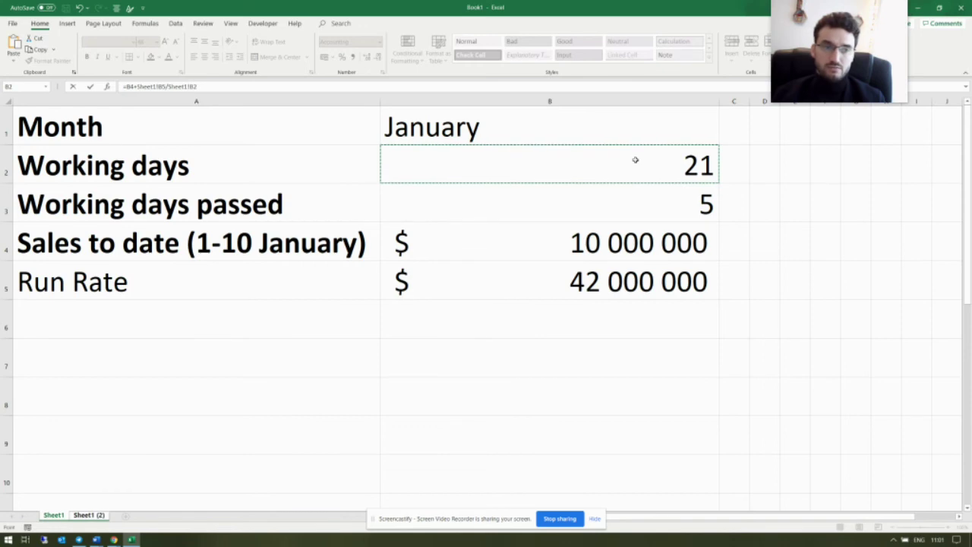
pyautogui.write('*10*0,7')
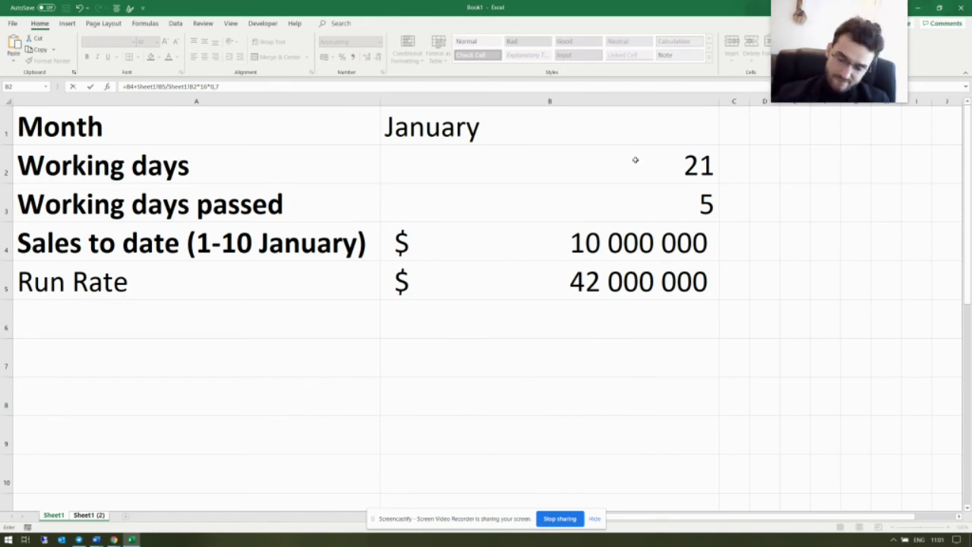
pyautogui.press('Return')
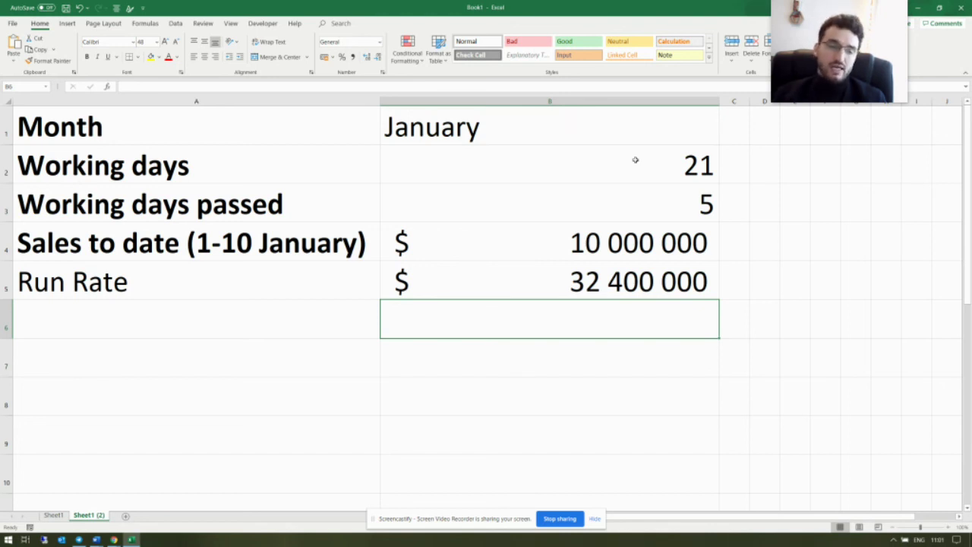
pyautogui.click(64, 516)
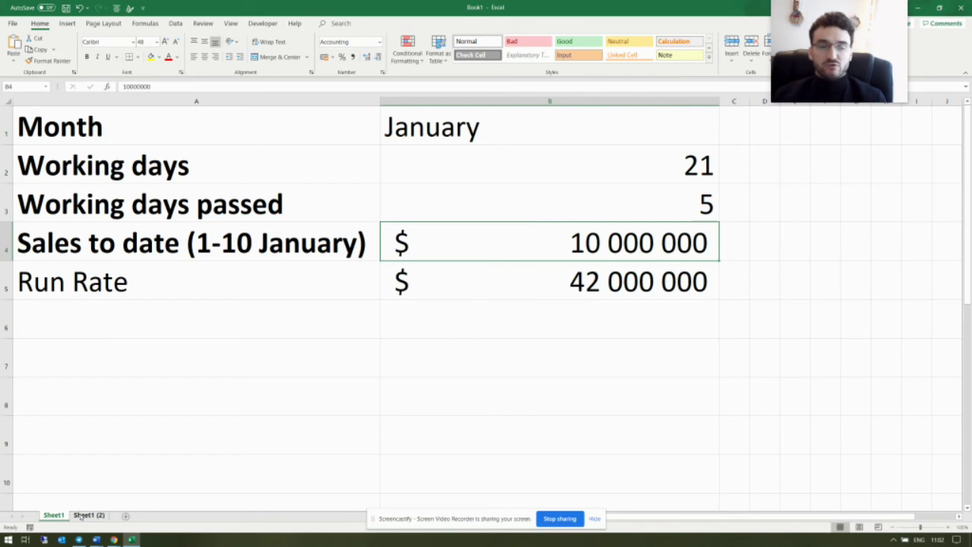
pyautogui.click(81, 517)
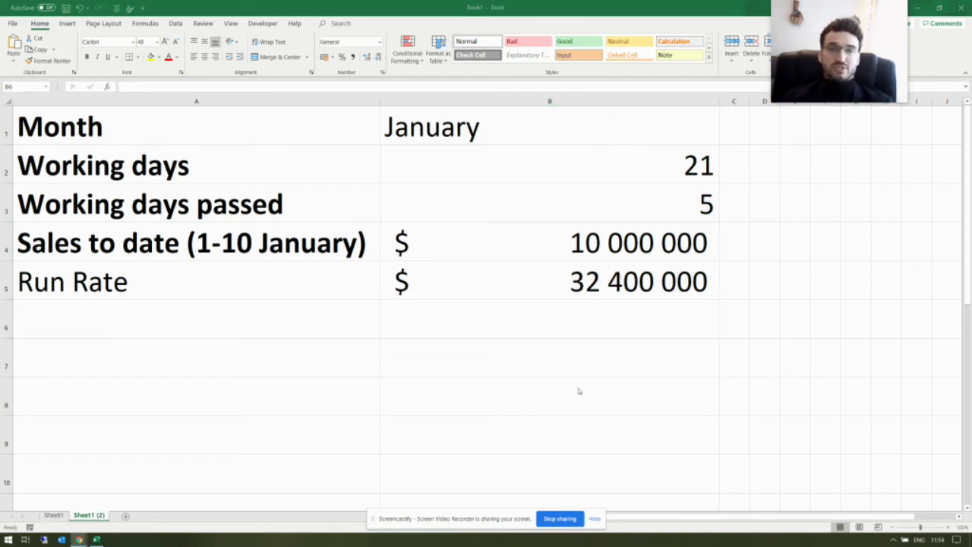